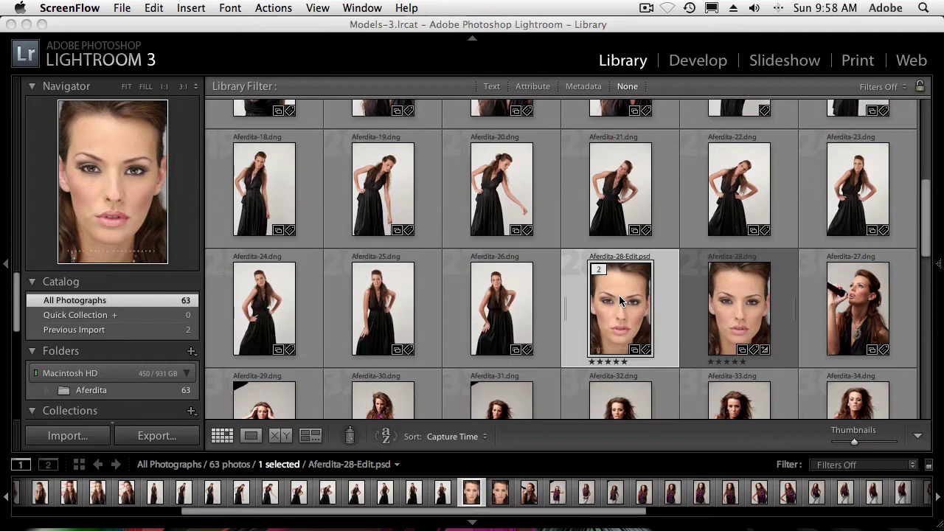
View Aferdita-28-Edit.psd enlarged, inspect the eye detail at 1:1, and return to the thumbnail grid.
scroll(620, 300, down, 1)
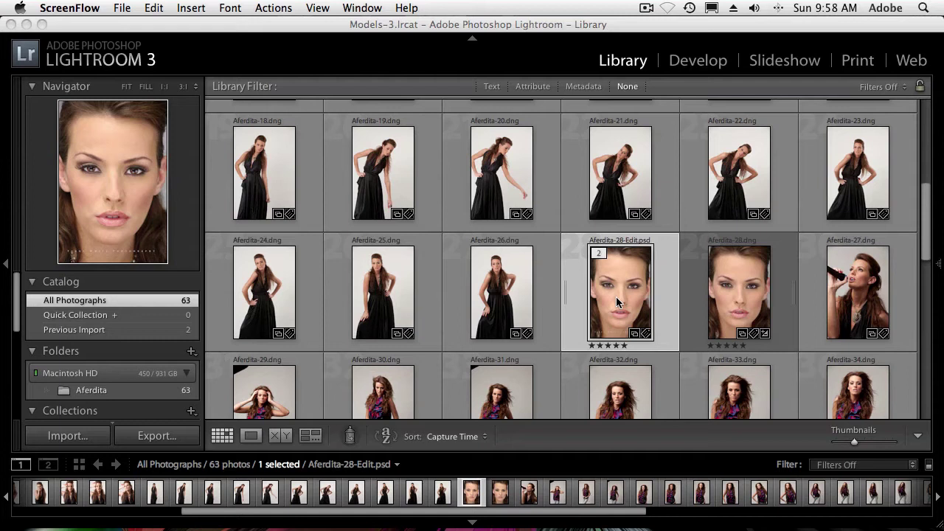
click(615, 297)
double_click(616, 297)
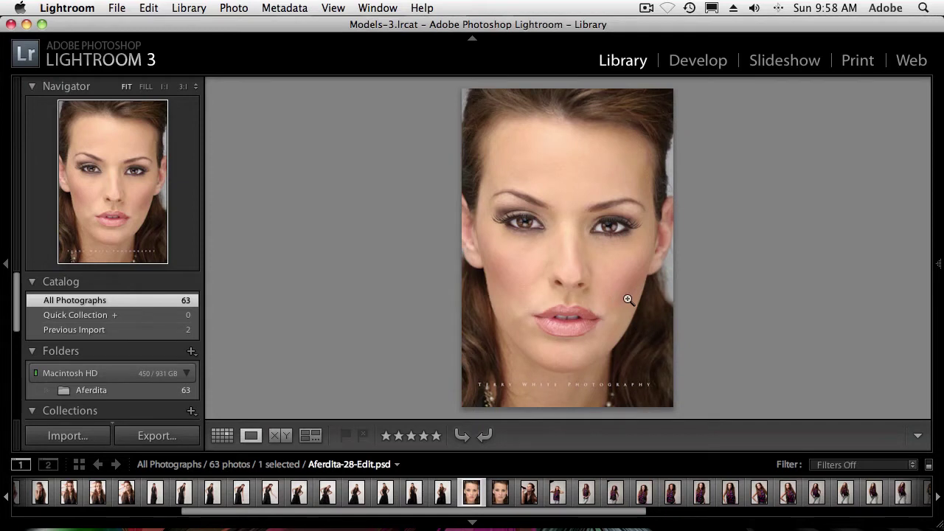
click(604, 224)
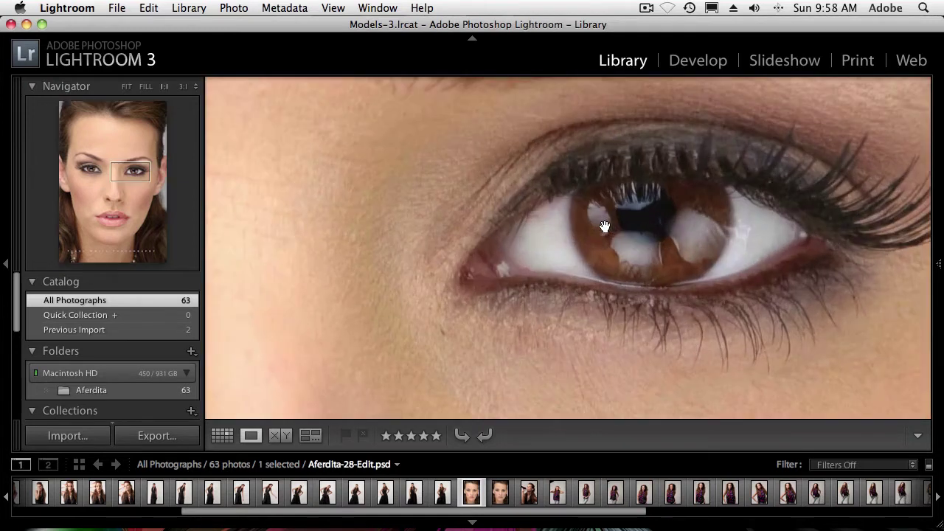
click(604, 235)
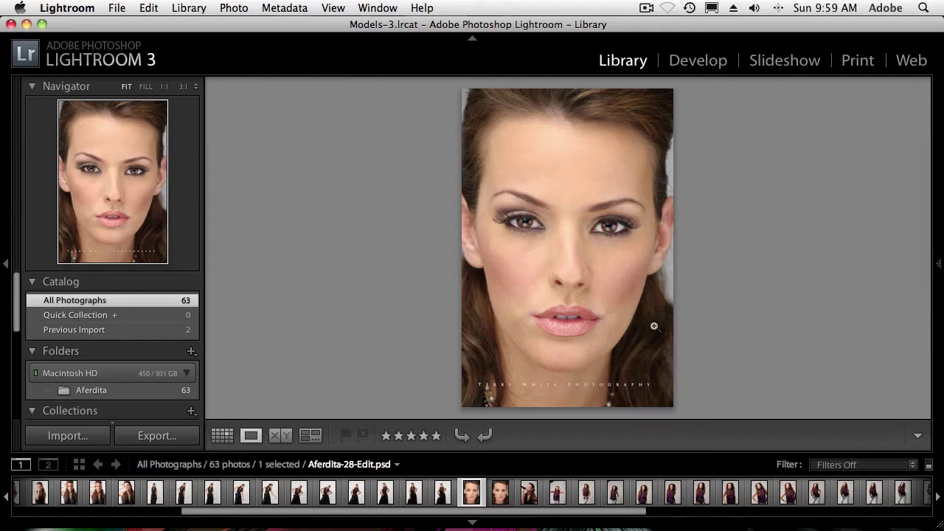
key(g)
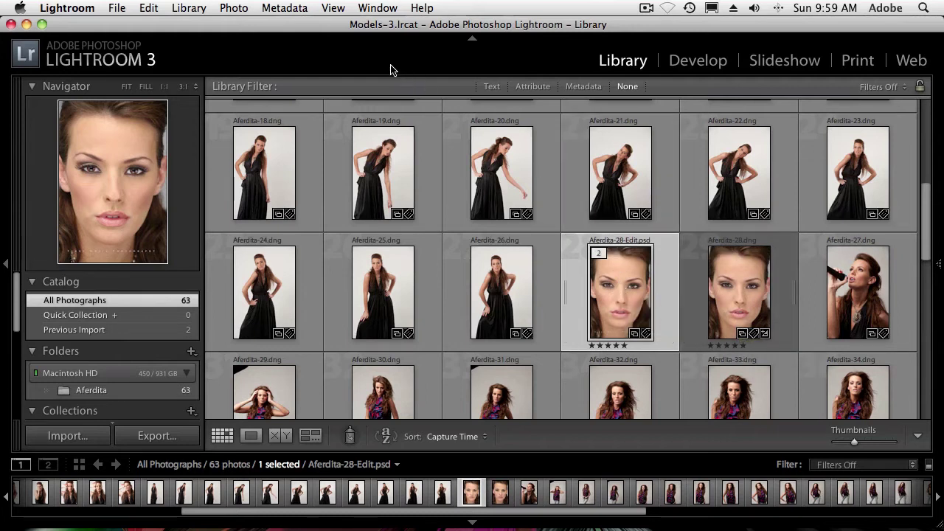
Create three virtual copies of the original Aferdita-28-Edit.psd photo.
click(229, 9)
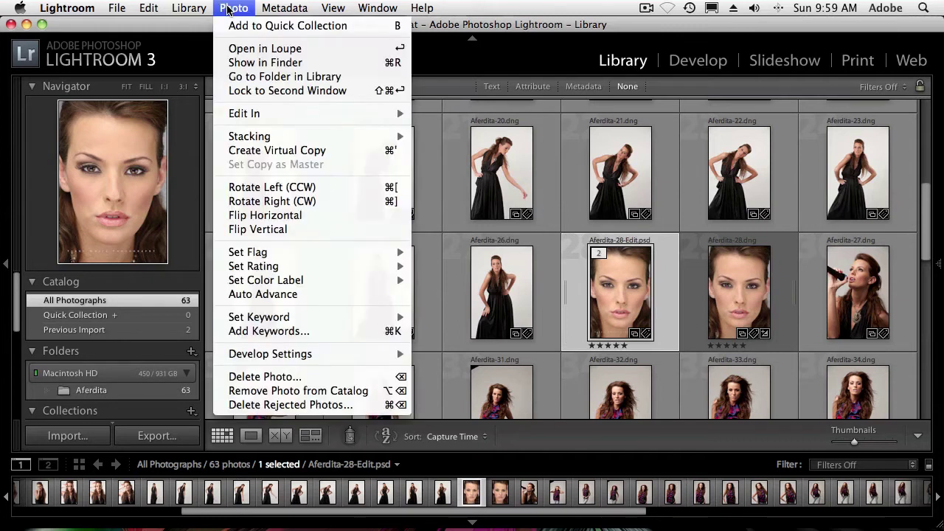
click(286, 152)
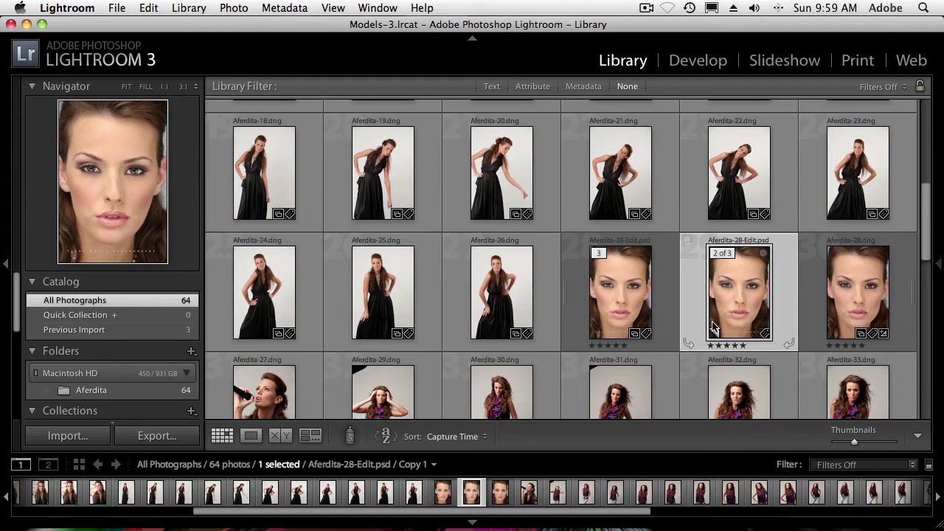
key(alt)
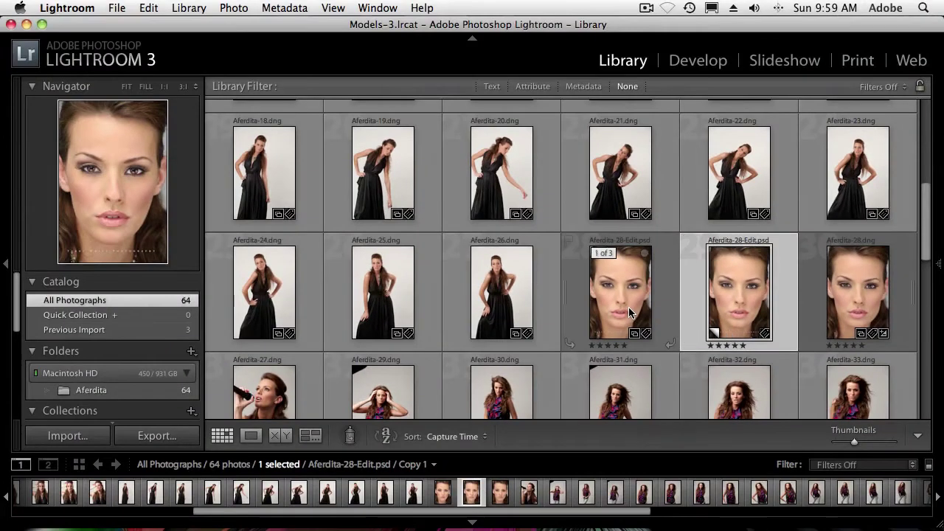
click(629, 313)
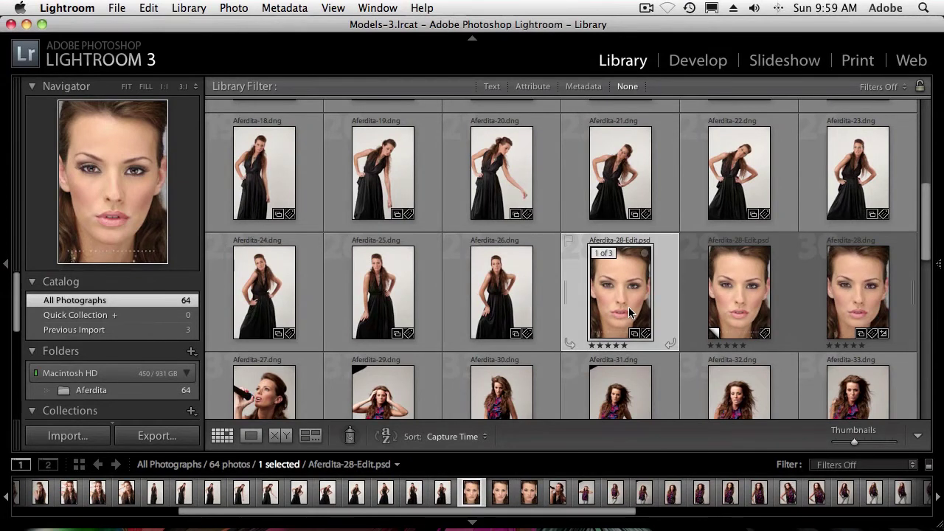
key(super+apostrophe)
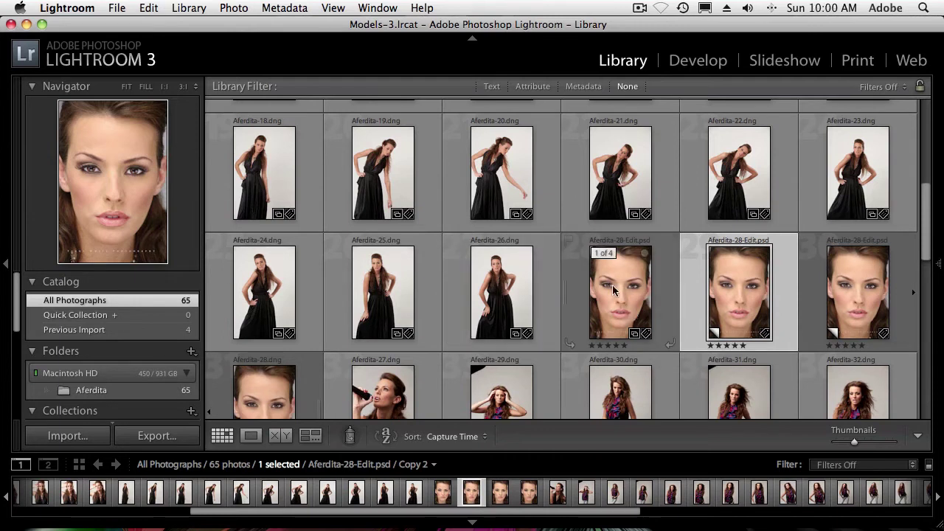
click(629, 292)
key(super+apostrophe)
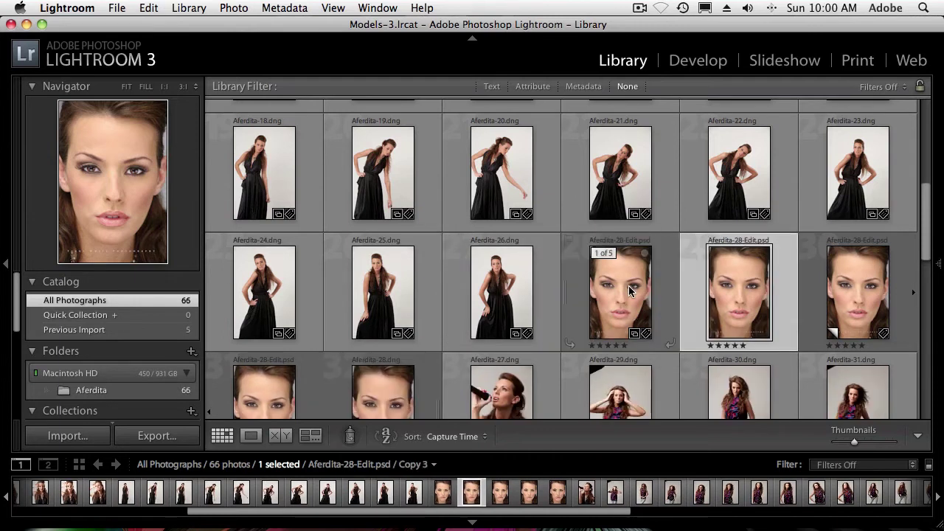
Open virtual copy Copy 3 of Aferdita-28-Edit.psd for developing and set its Vibrance to +43.
scroll(636, 269, down, 2)
scroll(637, 273, down, 1)
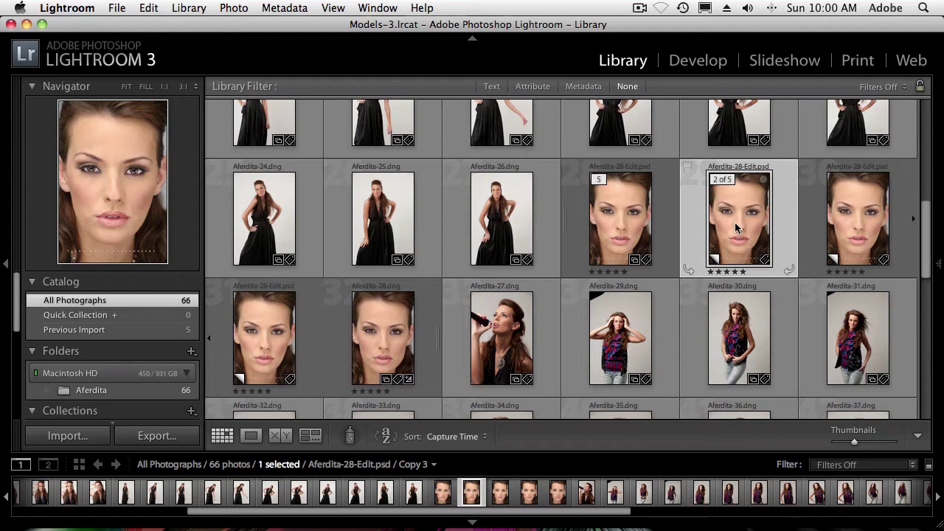
key(d)
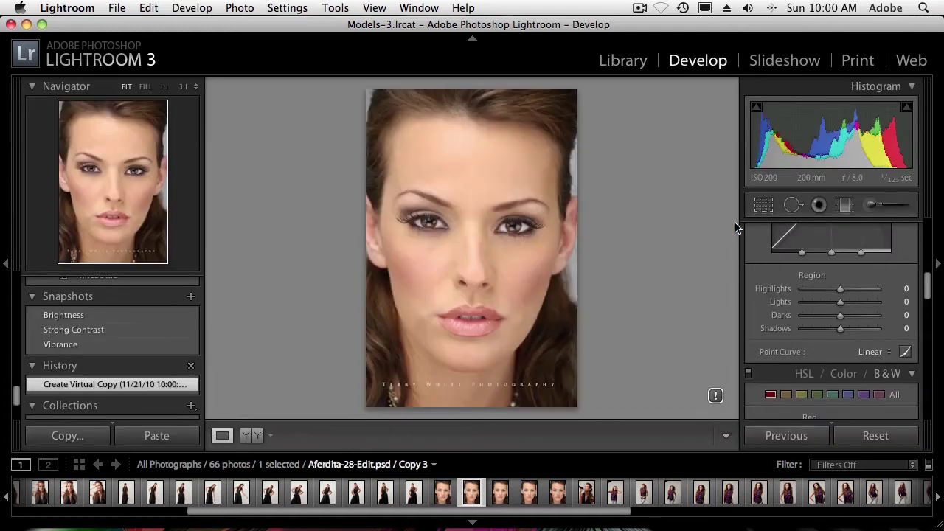
scroll(823, 254, up, 10)
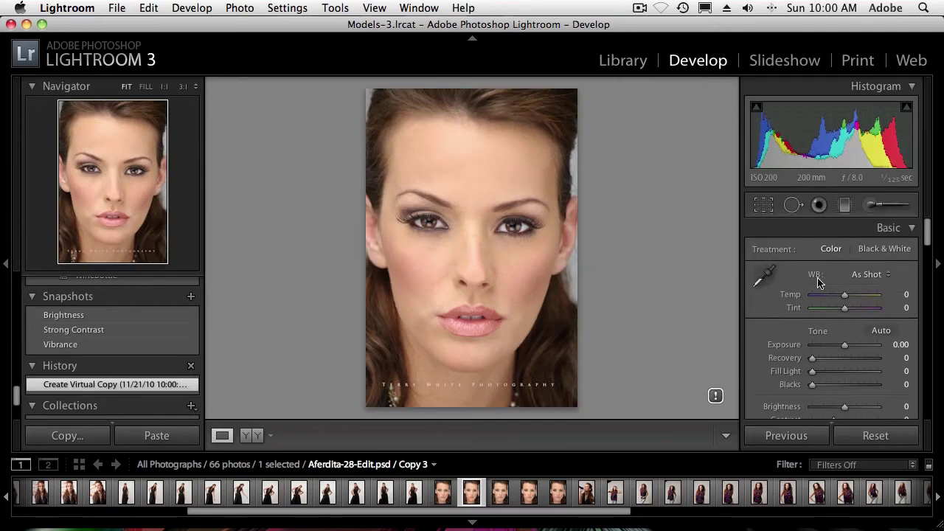
scroll(850, 334, down, 6)
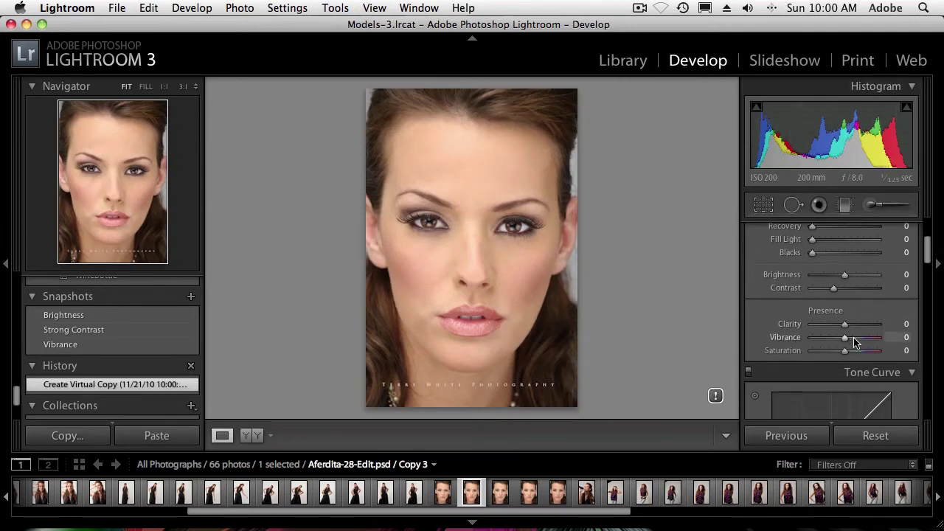
drag(845, 337, 859, 340)
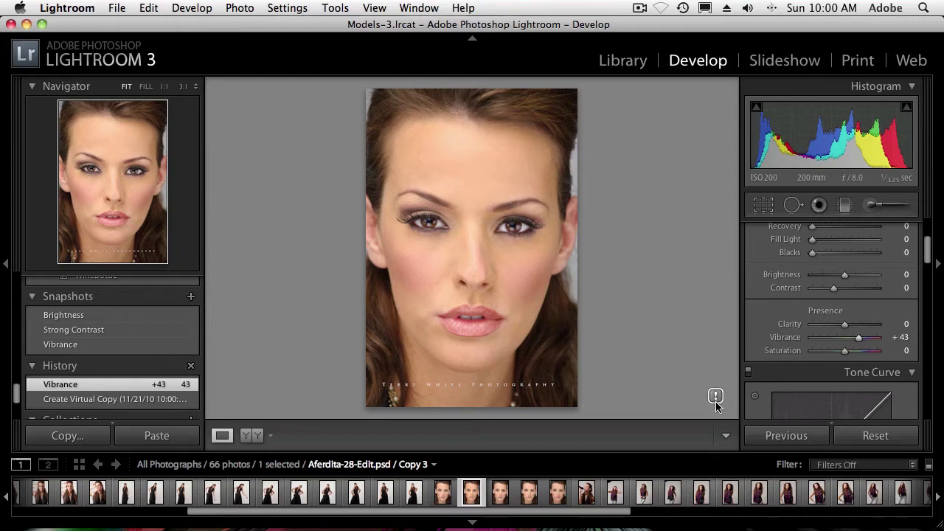
Update Copy 3 to the current process (2010) with a before/after review, and return to the thumbnail grid.
key(alt)
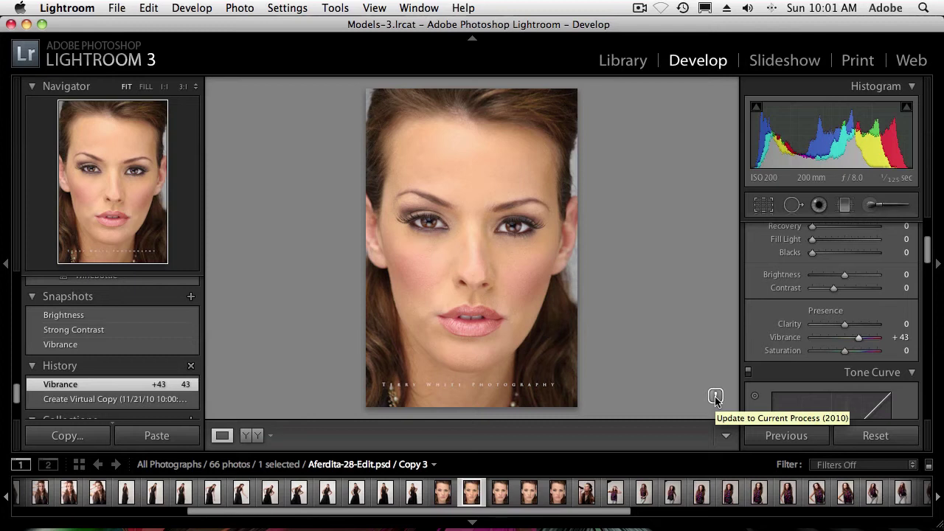
click(714, 398)
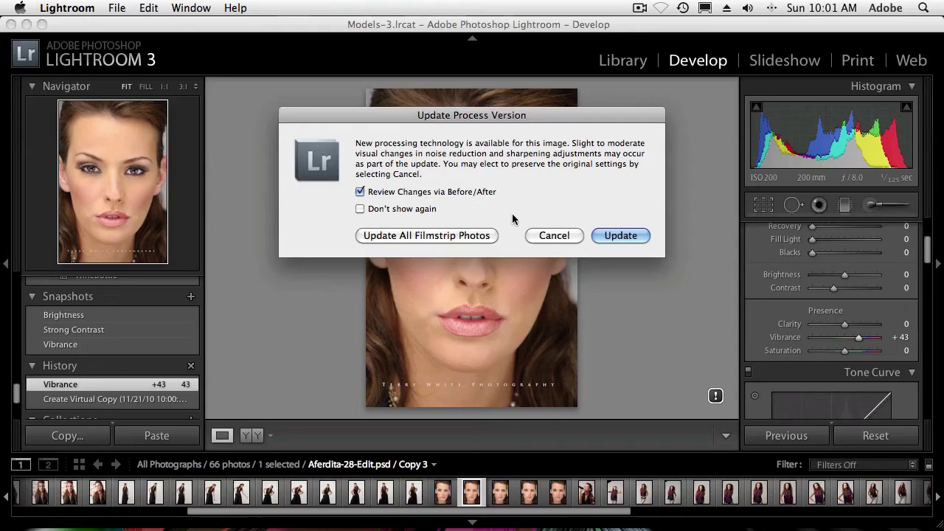
click(603, 235)
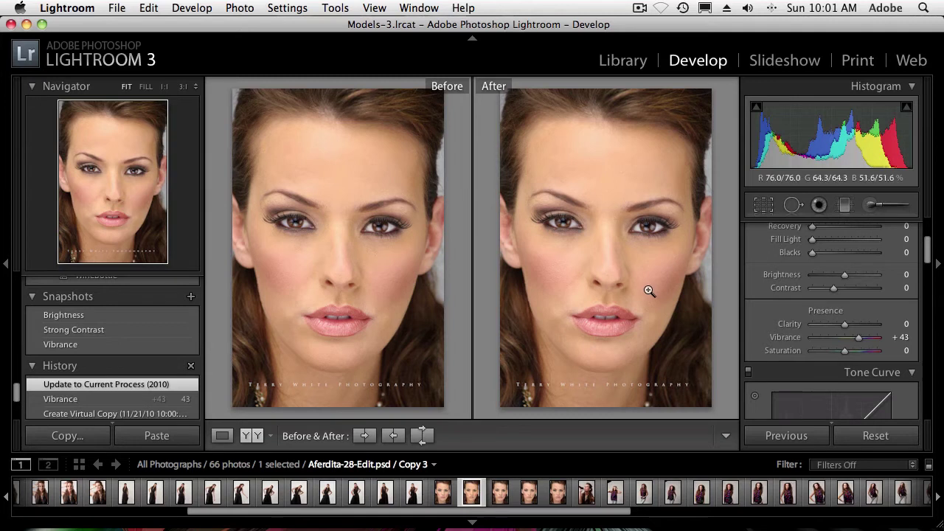
key(g)
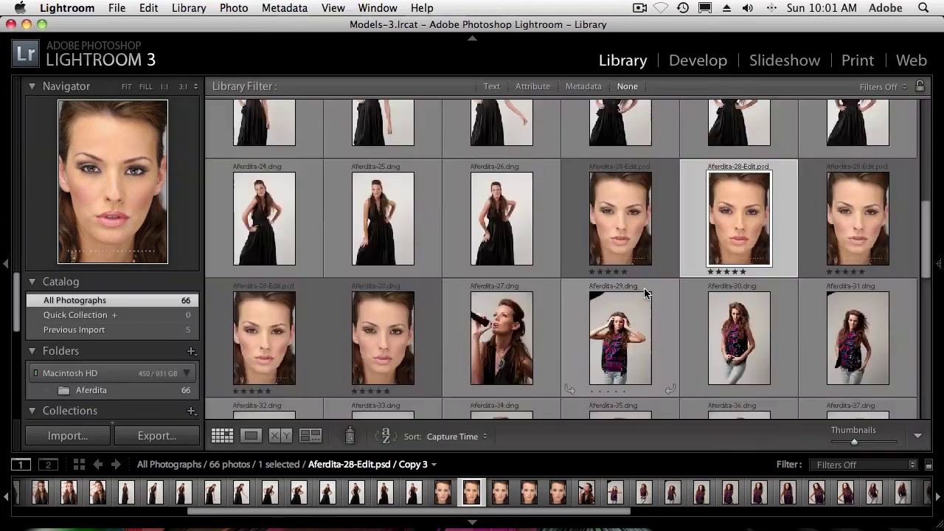
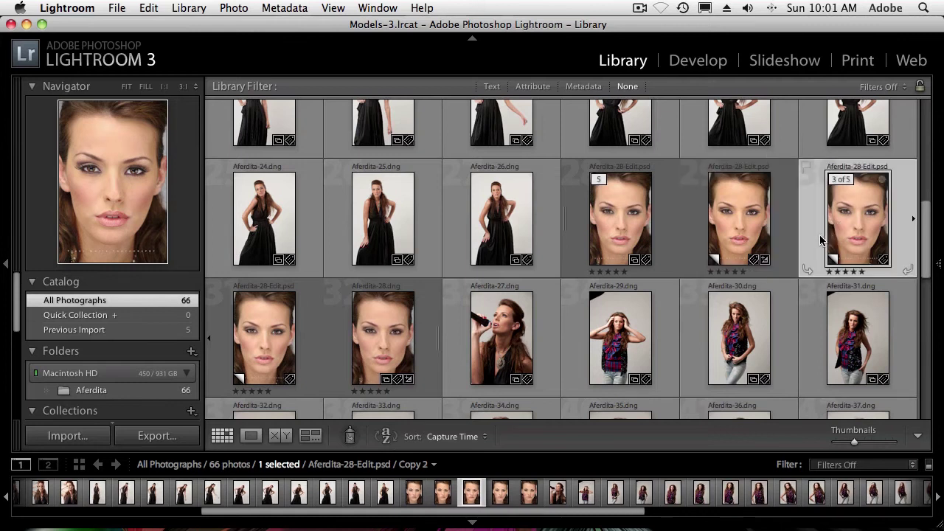
Open virtual copy Copy 2 for developing and apply the B&W Creative - Antique Light preset to it.
key(d)
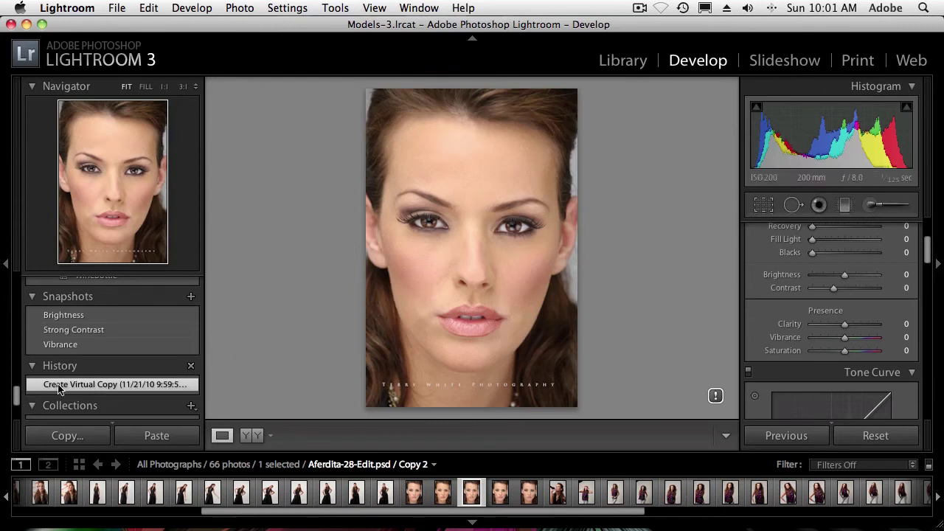
drag(15, 394, 18, 312)
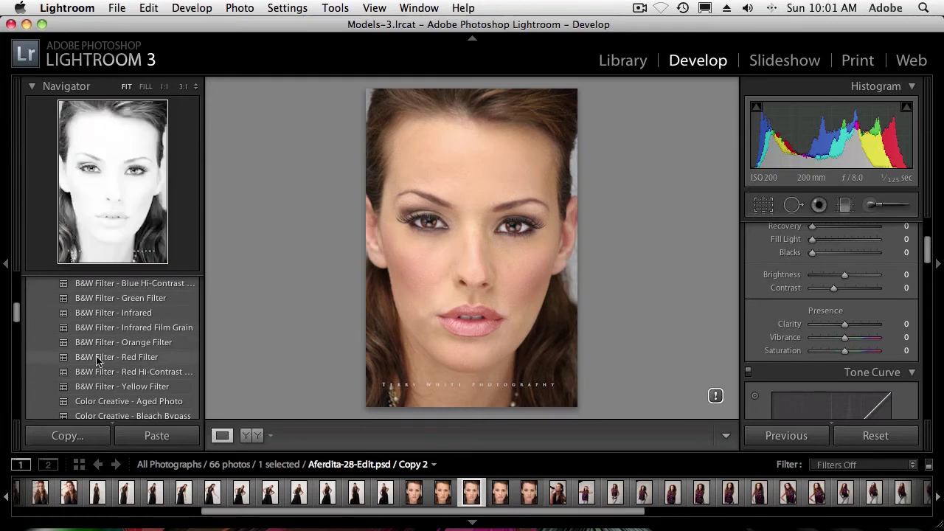
drag(17, 312, 16, 290)
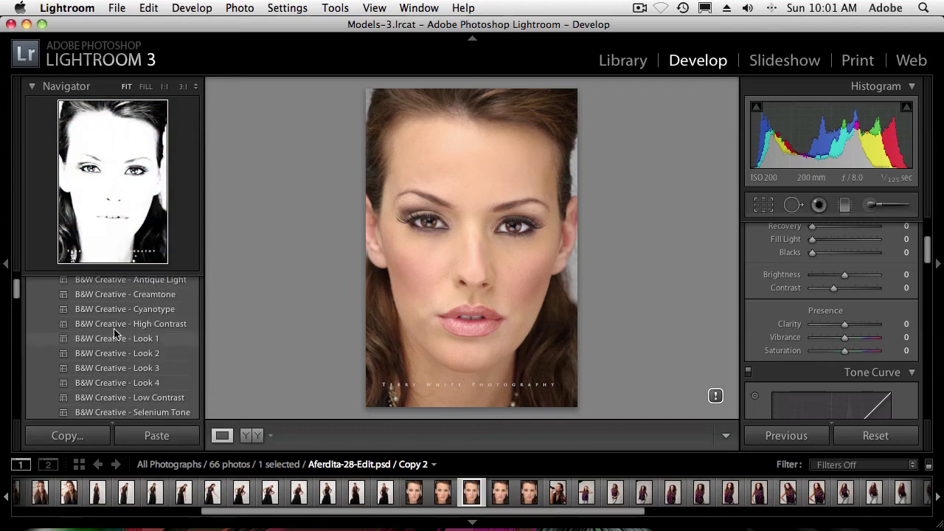
click(116, 283)
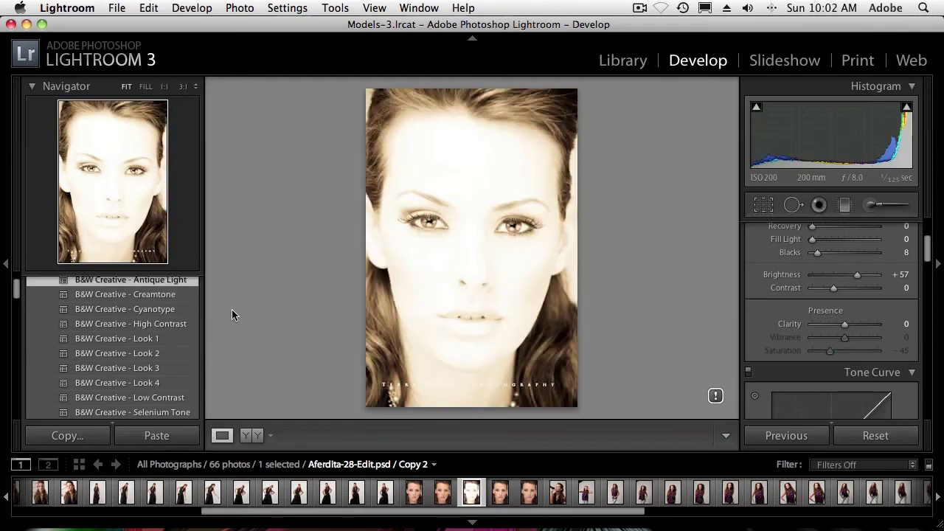
Lower the exposure of the Antique Light copy to -0.65.
scroll(838, 312, up, 1)
scroll(838, 312, up, 5)
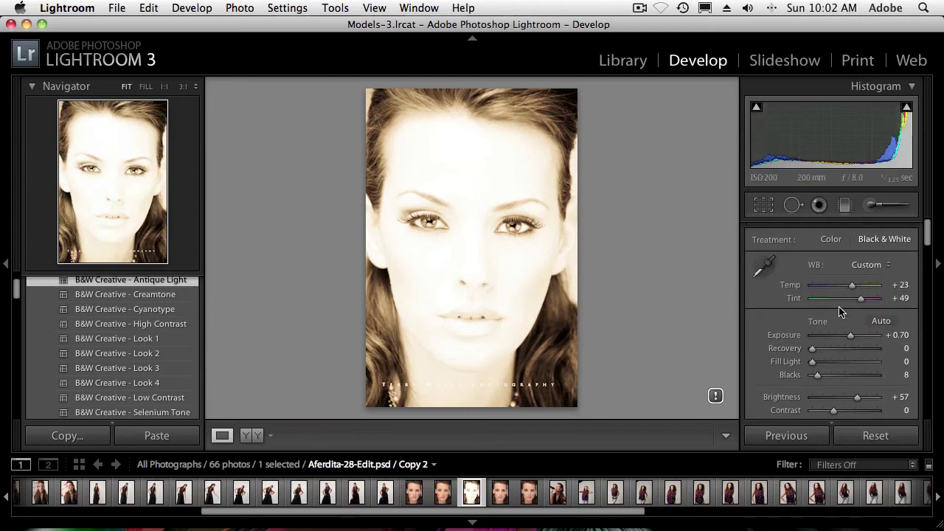
scroll(852, 343, up, 1)
drag(852, 341, 840, 342)
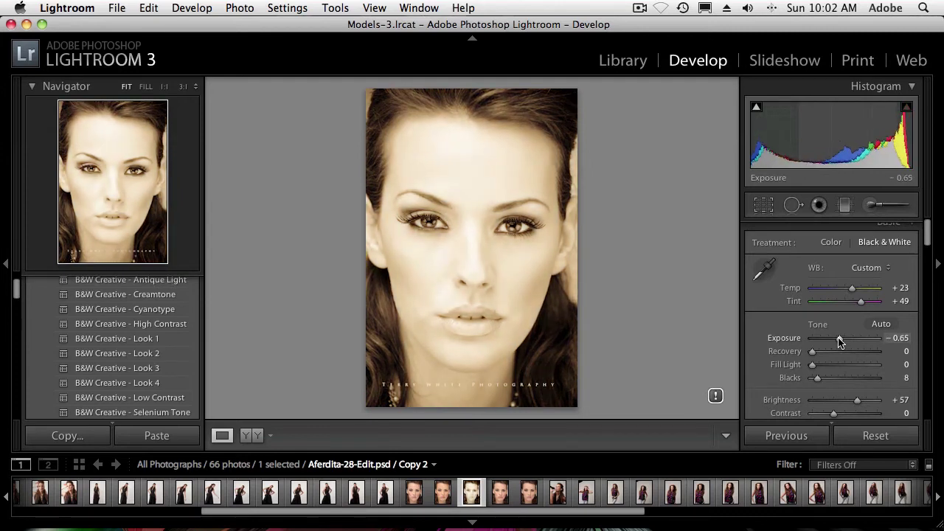
Update the Antique Light copy to the current process version, close the before/after comparison, and return to the thumbnail grid.
click(715, 398)
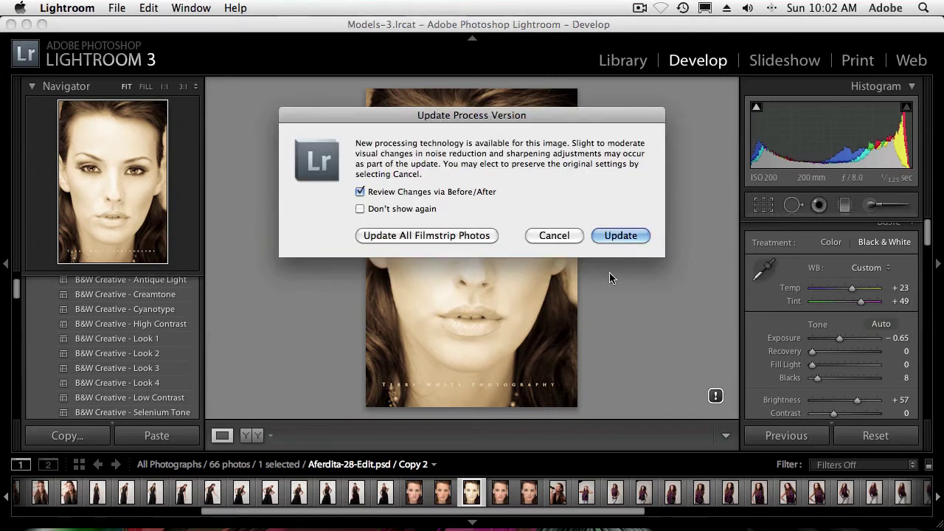
click(620, 236)
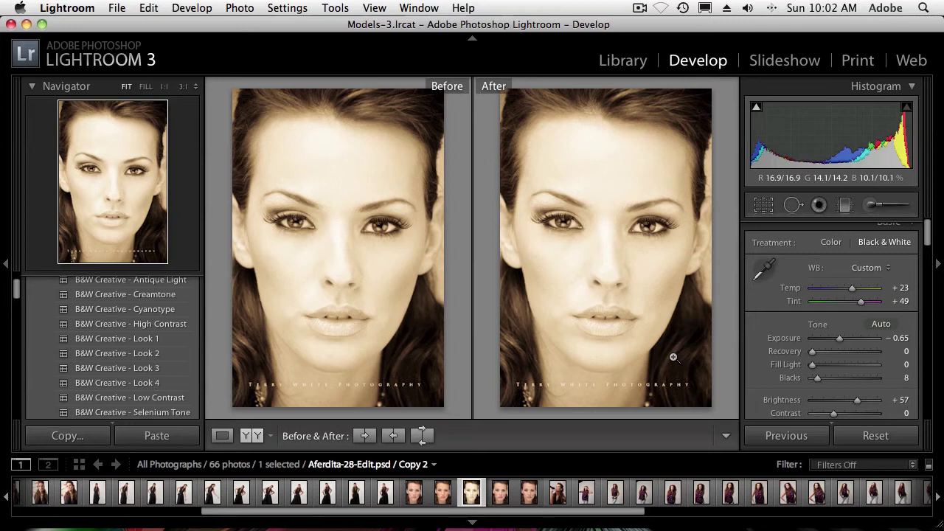
key(y)
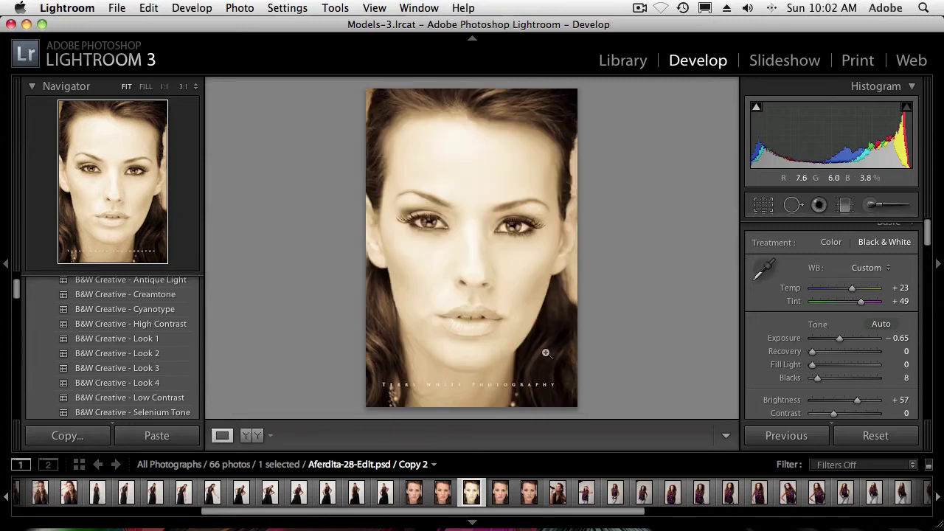
key(g)
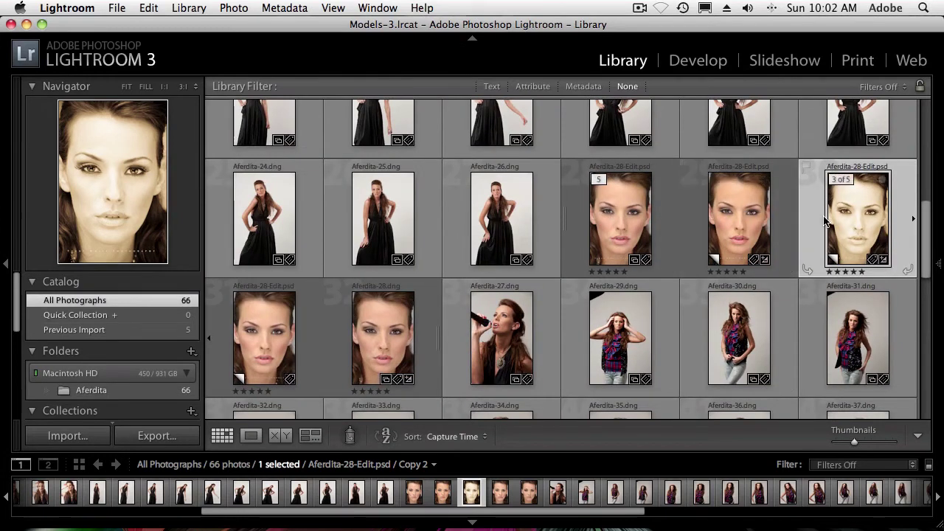
Open virtual copy Copy 1 for developing, try the B&W Creative - Look 3 preset, and apply B&W Creative - Look 4 instead.
click(256, 345)
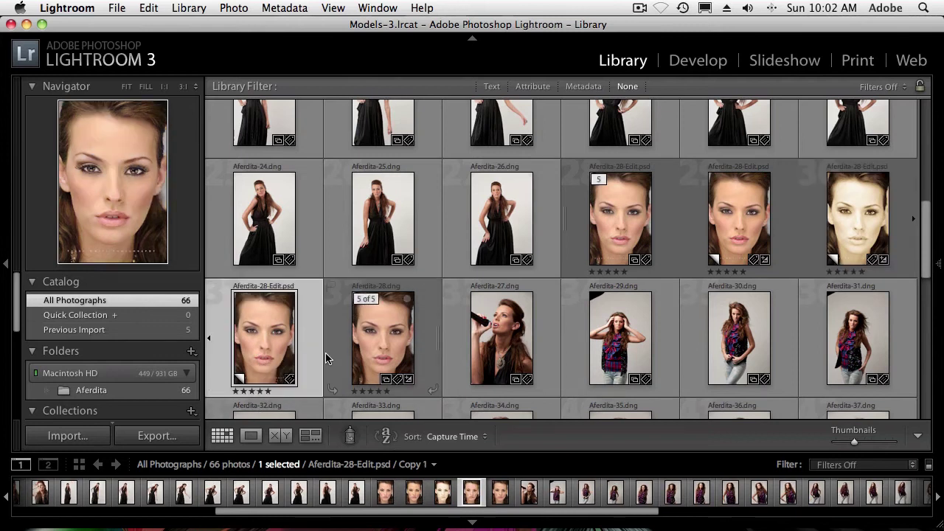
key(d)
scroll(158, 329, up, 2)
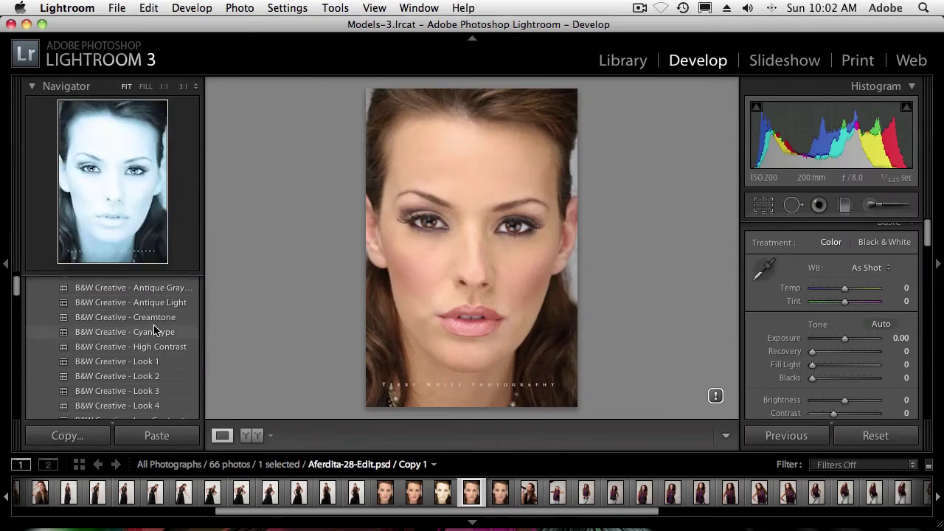
scroll(155, 329, down, 1)
scroll(155, 330, down, 3)
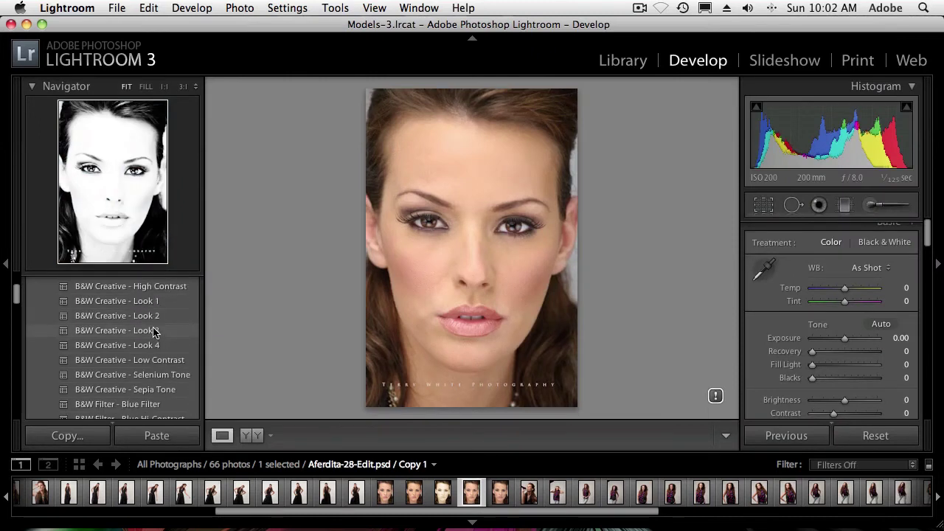
scroll(154, 332, down, 1)
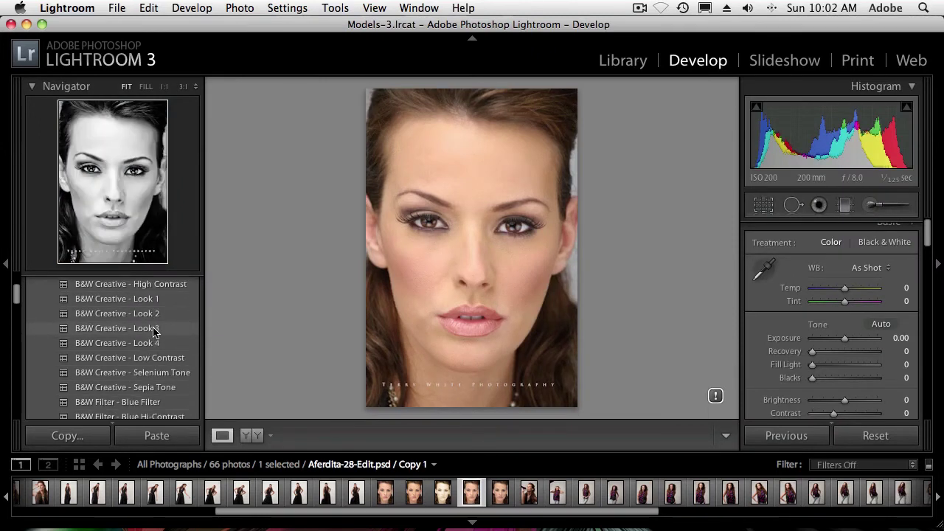
click(153, 329)
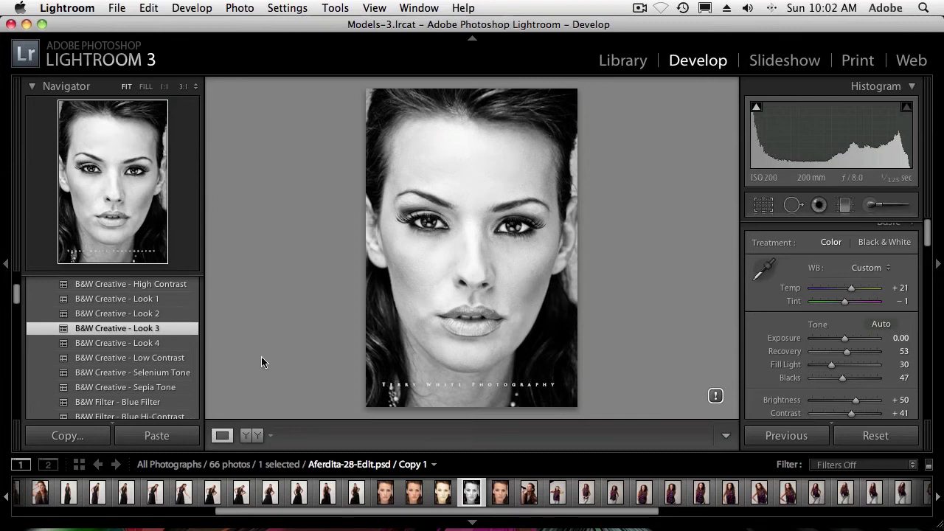
click(150, 347)
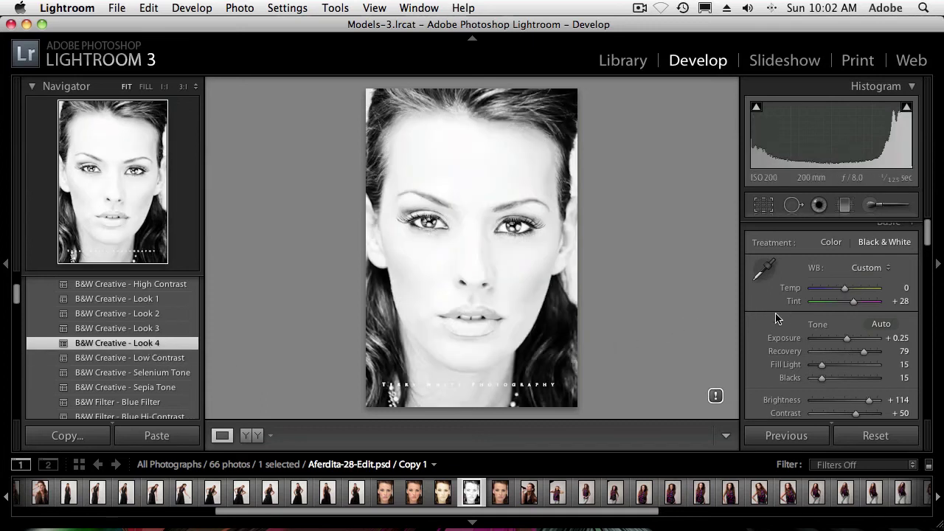
Set Copy 1's exposure to -0.45, fill light to 22 and recovery to 48, and return to the thumbnail grid.
drag(849, 341, 841, 342)
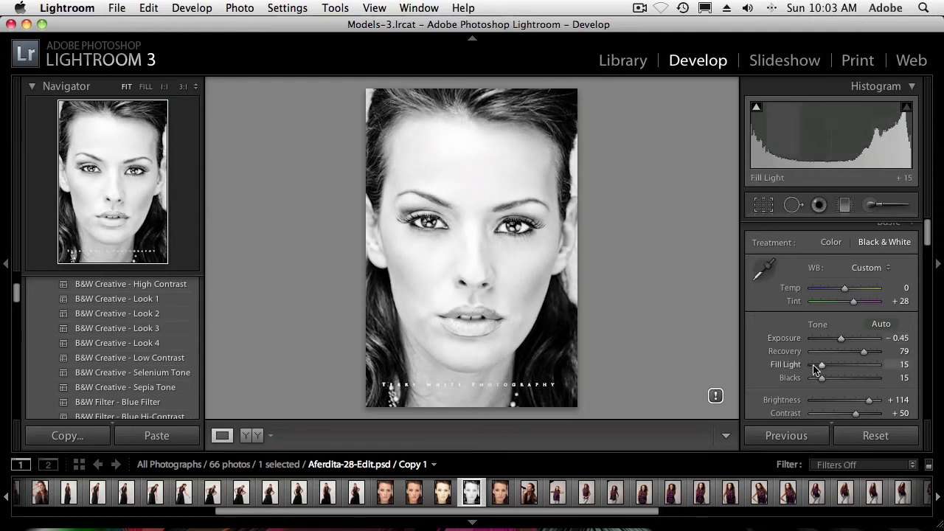
scroll(823, 379, down, 2)
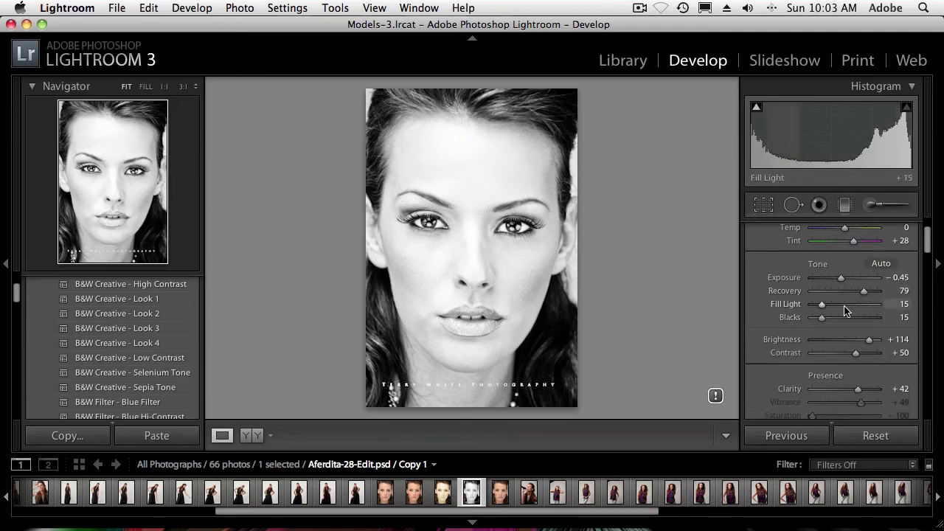
drag(822, 305, 844, 295)
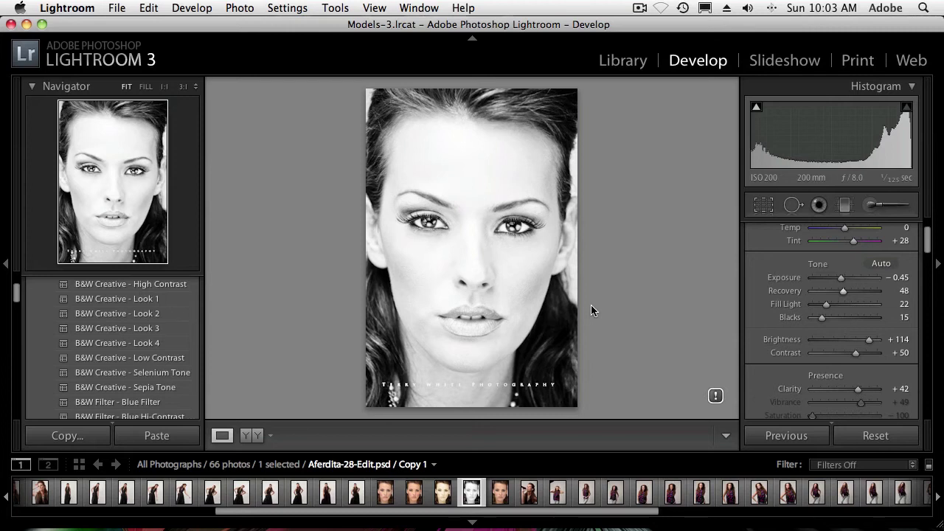
key(g)
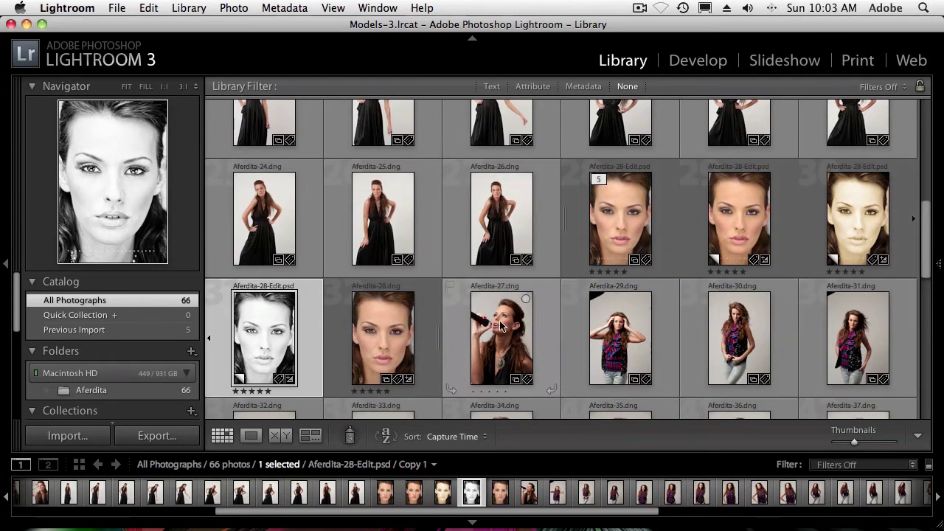
Create another virtual copy of the master portrait Aferdita-28-Edit.psd and open it for cropping.
click(626, 235)
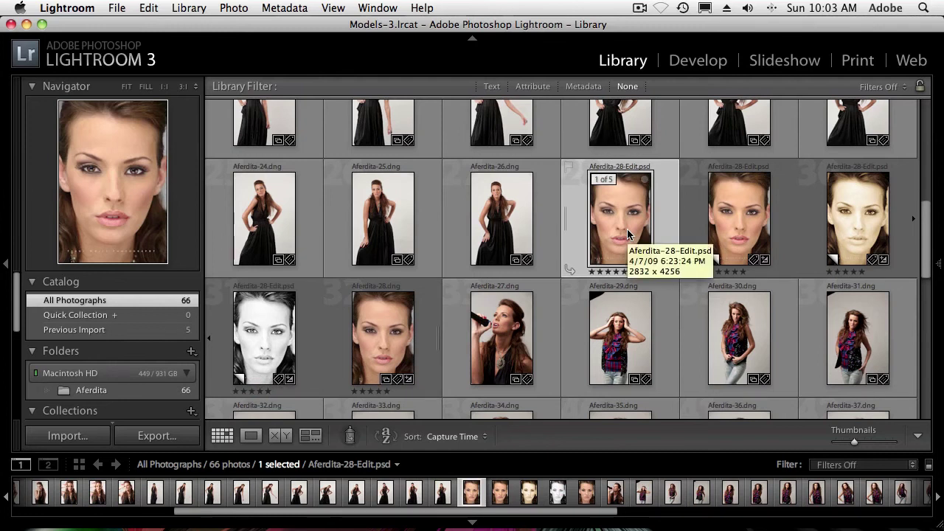
key(super+apostrophe)
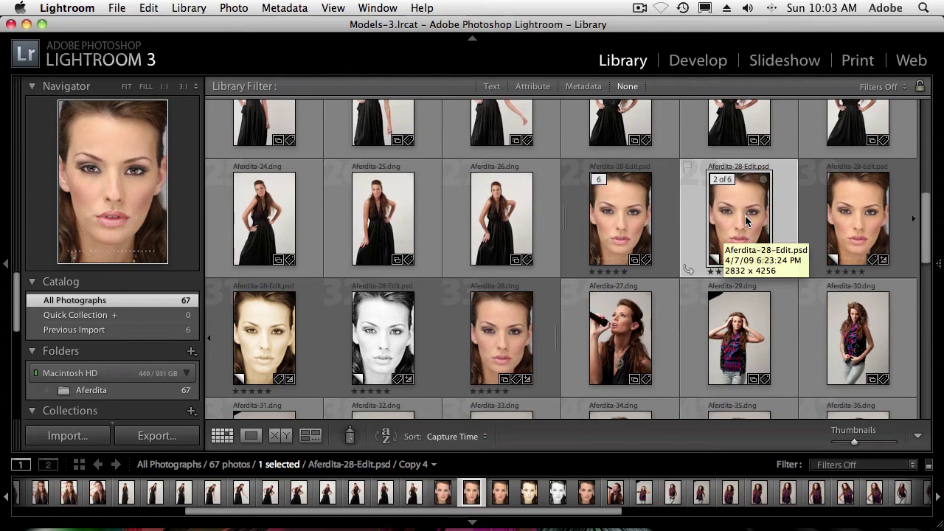
key(r)
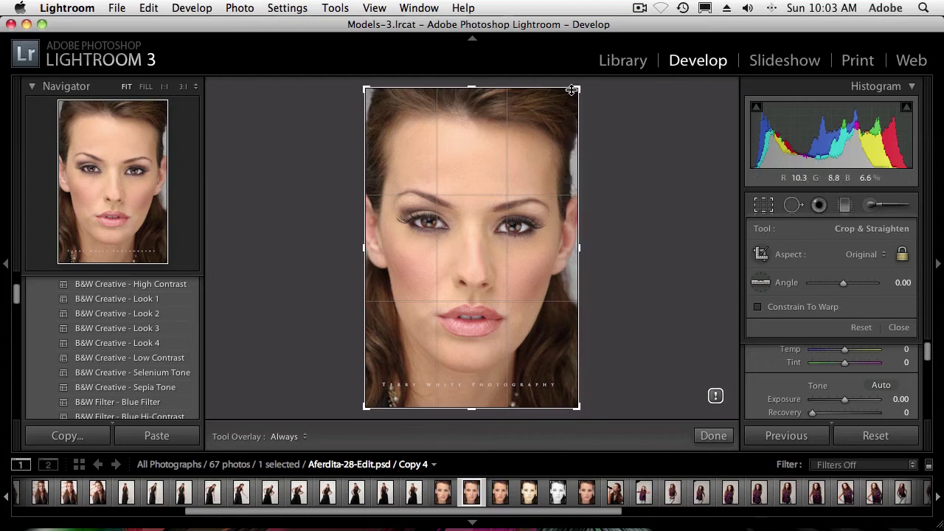
Crop Copy 4 to a landscape frame from the eyes to the lips at the original aspect ratio, and return to the thumbnail grid.
mouse_move(576, 90)
mouse_down()
mouse_move(562, 96)
mouse_move(577, 88)
mouse_up()
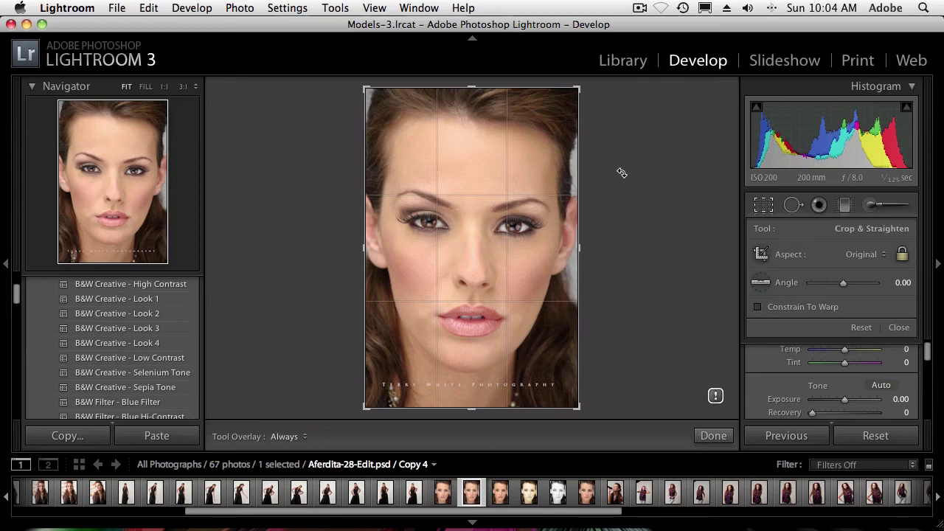
key(x)
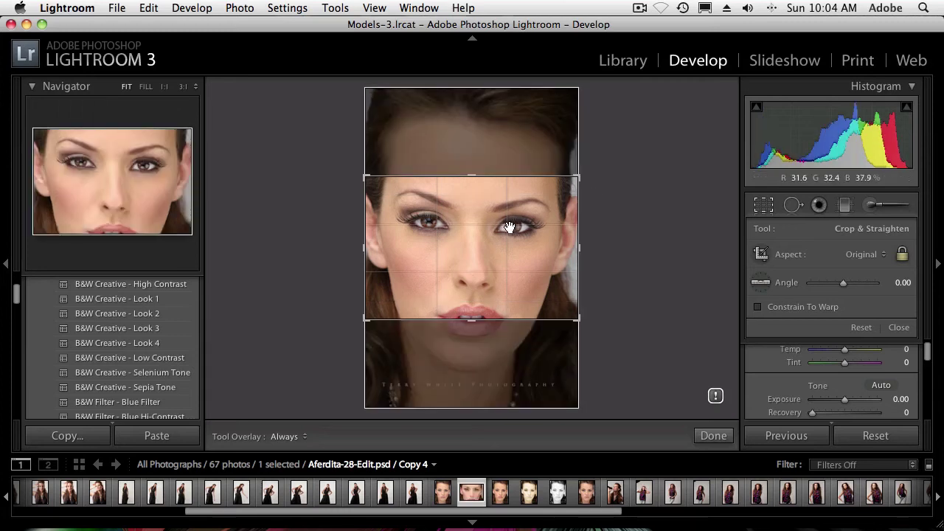
drag(500, 233, 500, 212)
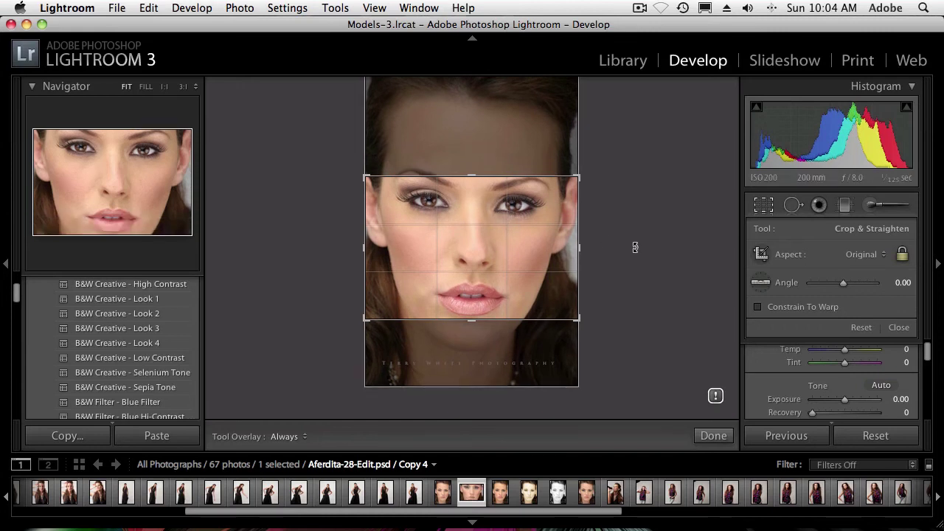
key(x)
key(x)
key(x)
key(x)
key(x)
key(x)
click(714, 436)
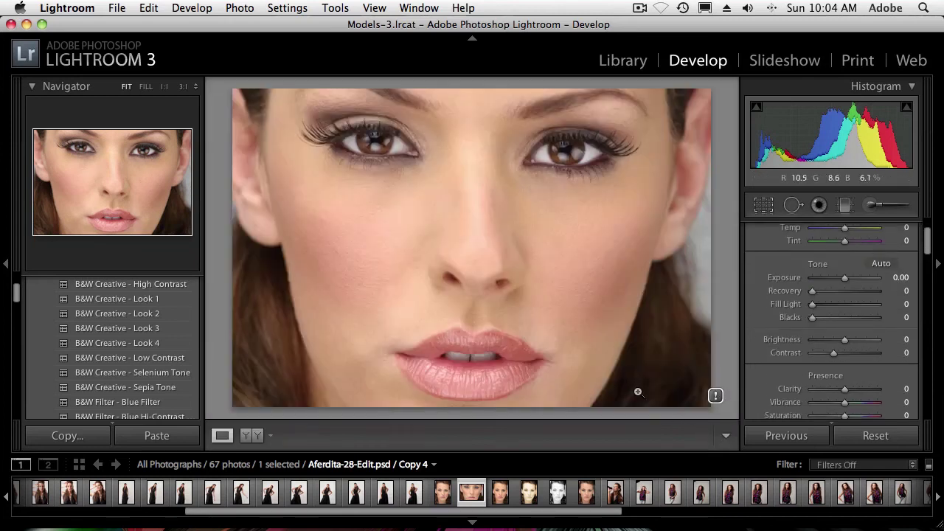
key(g)
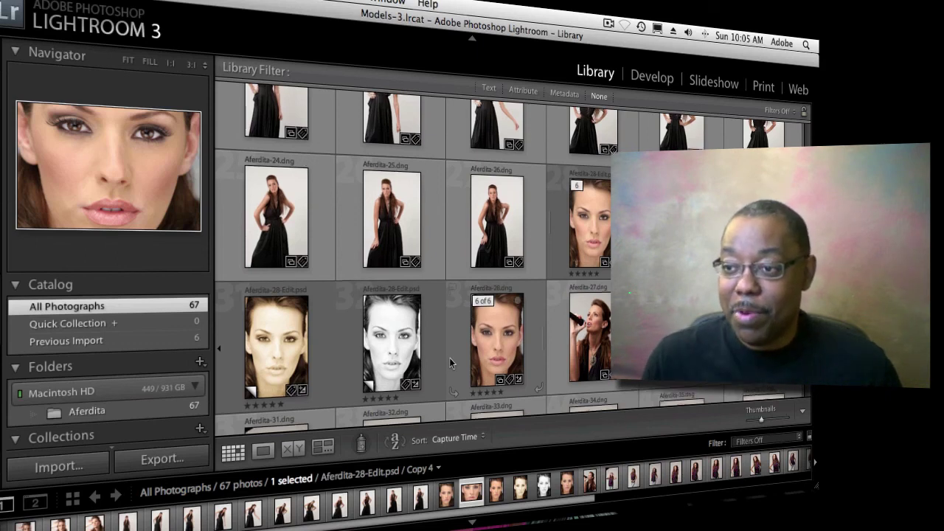
scroll(452, 362, up, 10)
scroll(870, 279, down, 2)
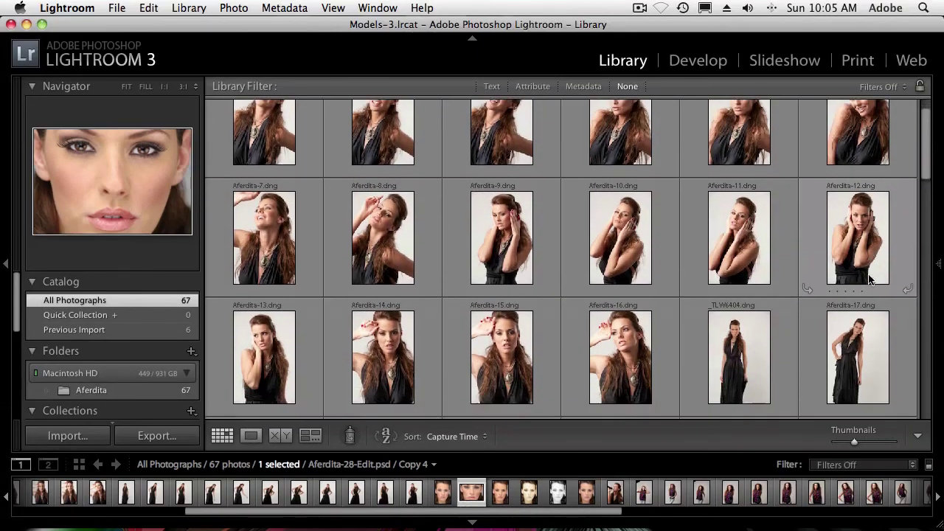
scroll(868, 275, down, 5)
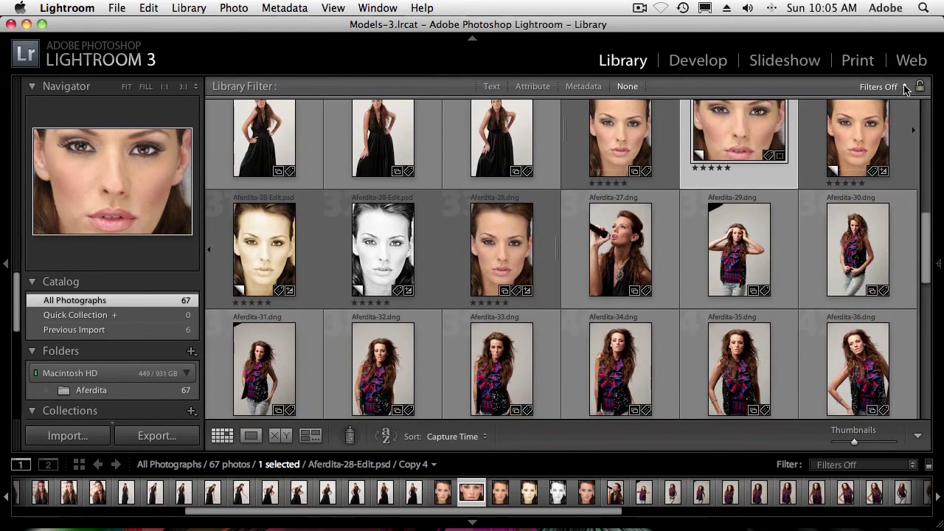
click(901, 87)
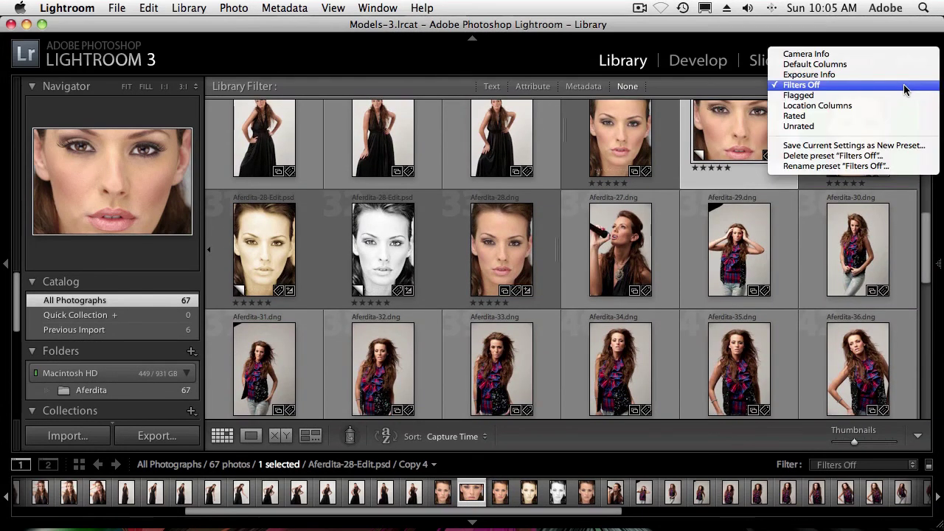
click(696, 88)
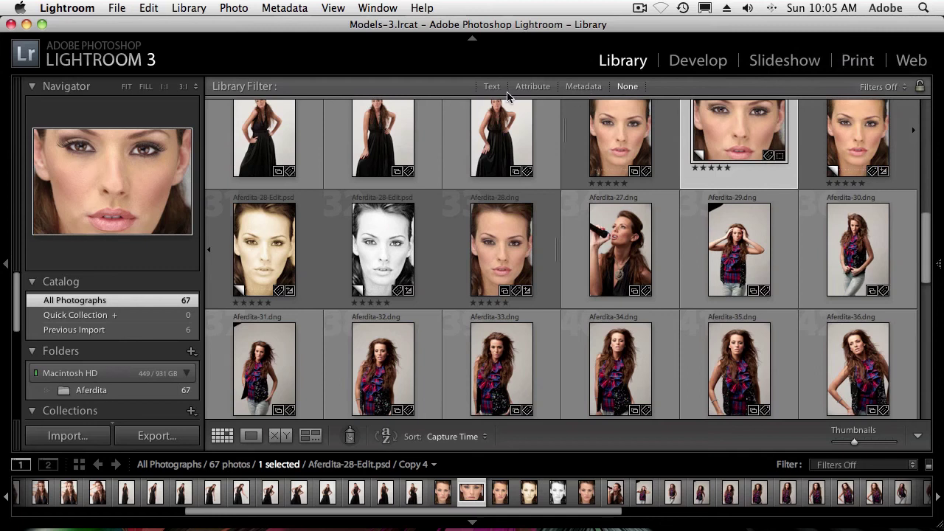
Filter the library by the Kind attribute, first to master photos and then to virtual copies only.
click(533, 87)
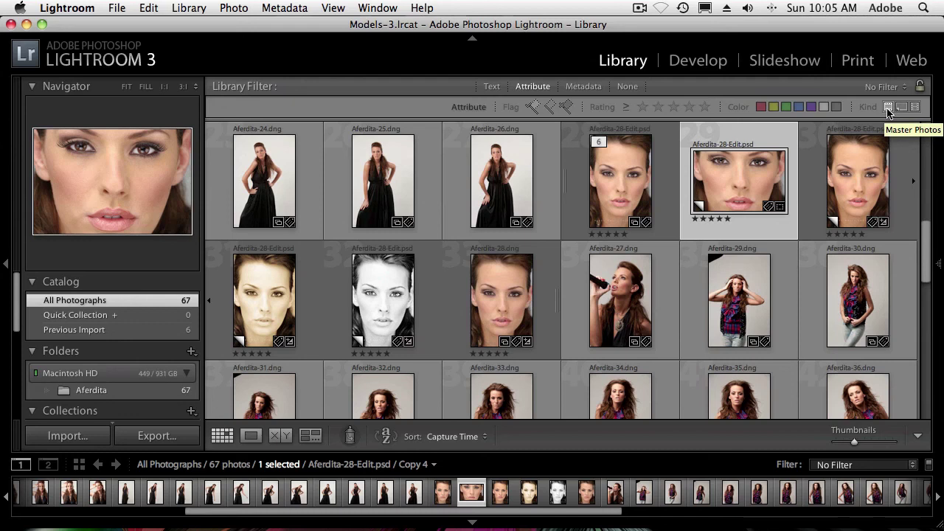
click(888, 108)
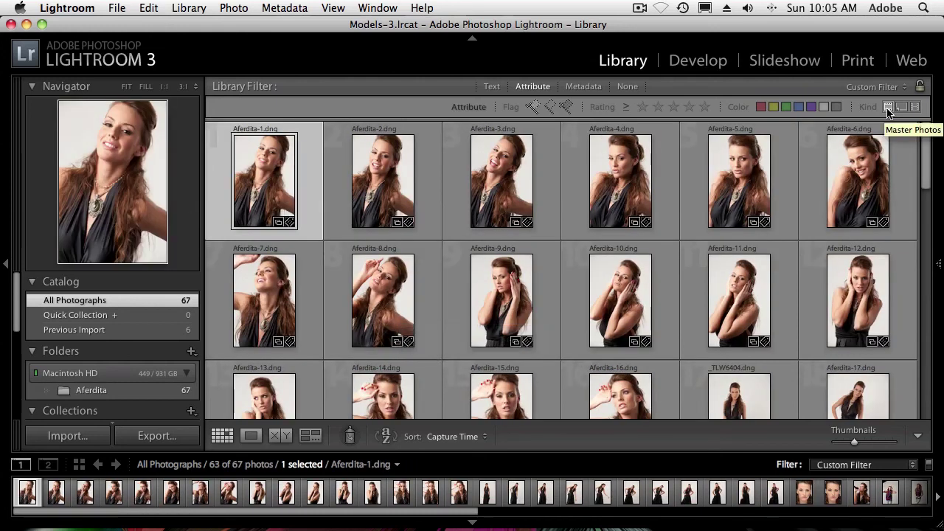
click(888, 110)
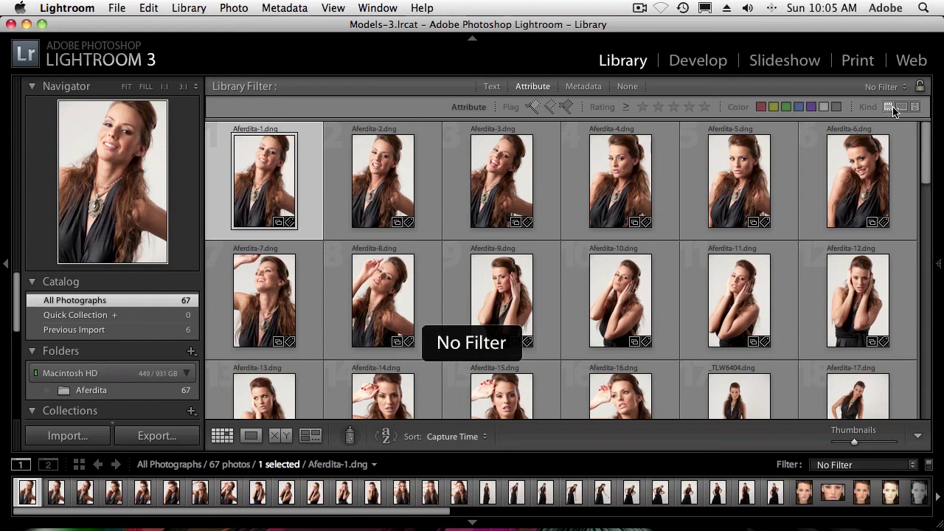
click(899, 109)
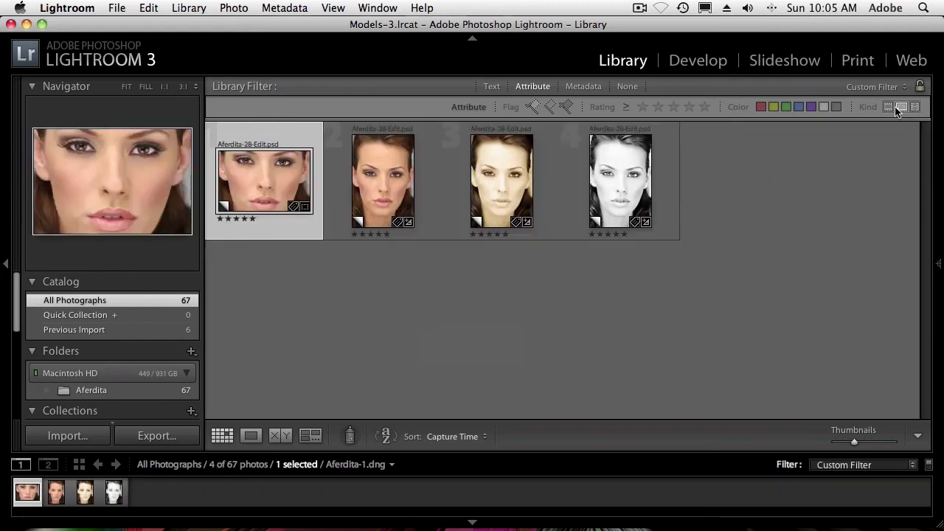
Include master photos in the Kind filter, exclude the virtual copies, and turn the library filter off.
click(889, 107)
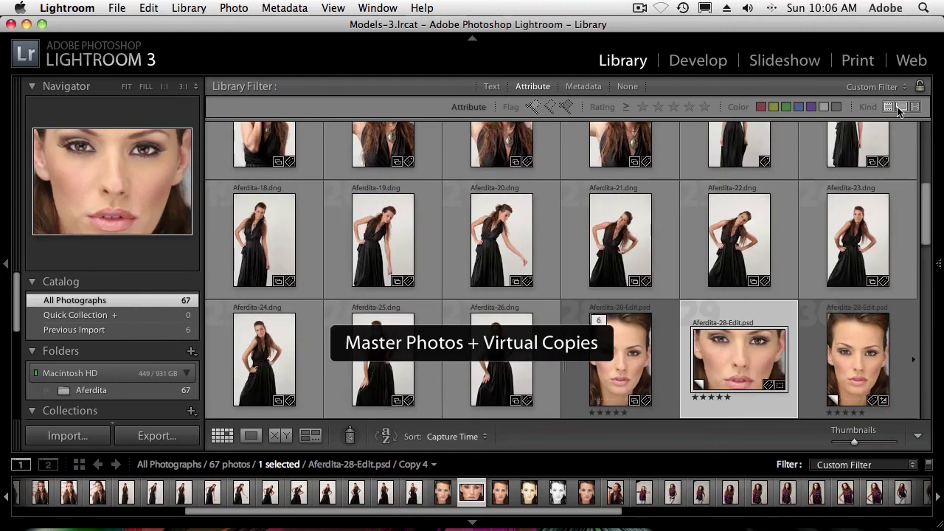
click(901, 108)
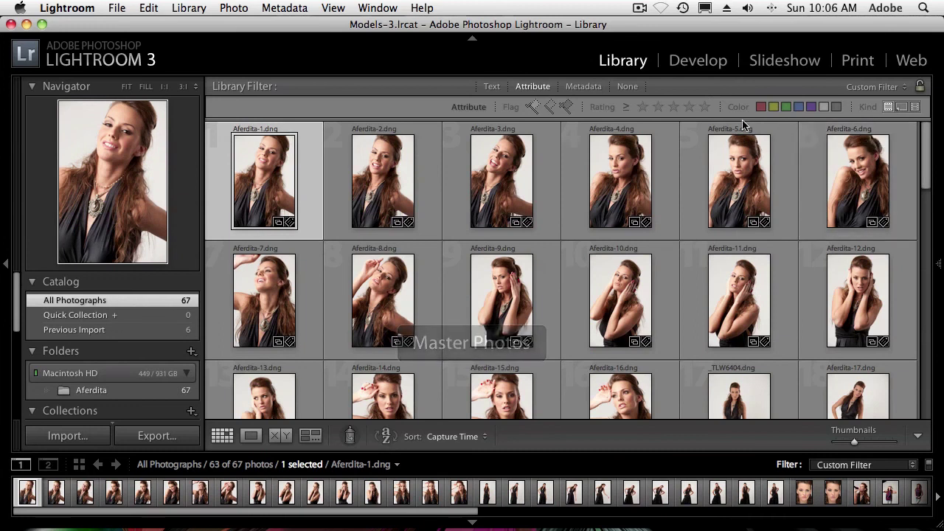
click(626, 87)
scroll(706, 226, down, 10)
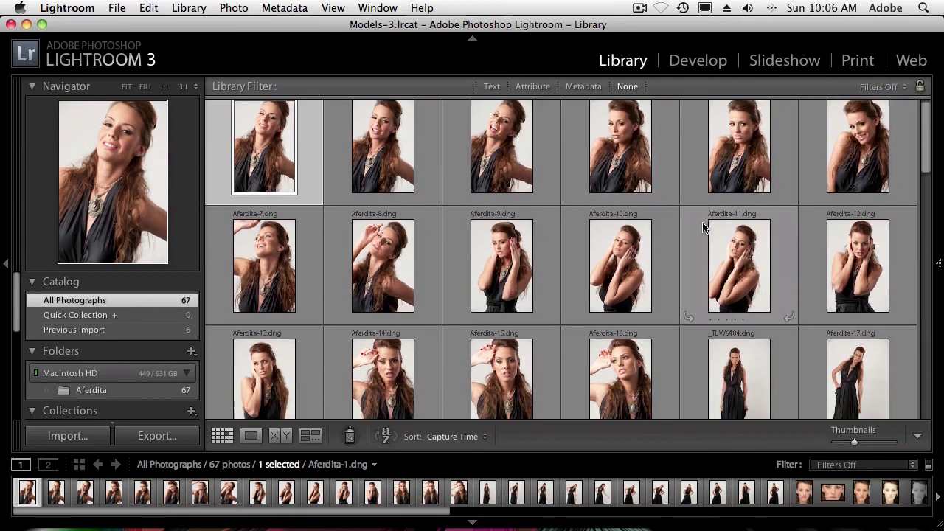